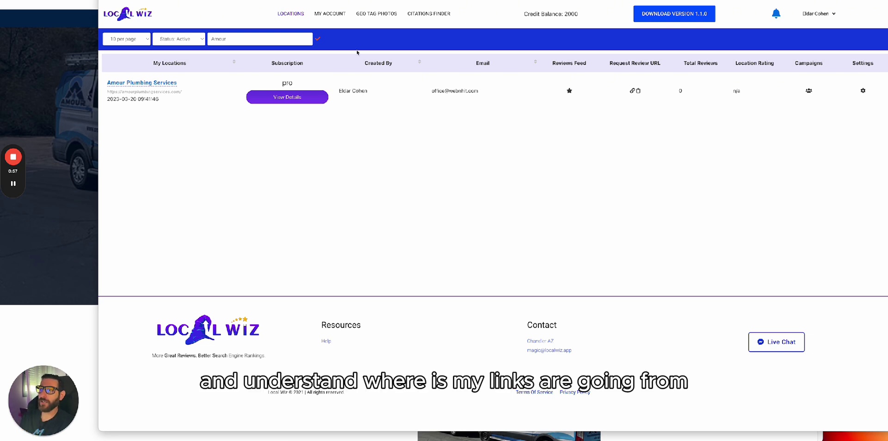
- Bring the Amour Plumbing Services website forward and scroll through its homepage
click(79, 142)
scroll(296, 277, down, 5)
scroll(295, 277, up, 5)
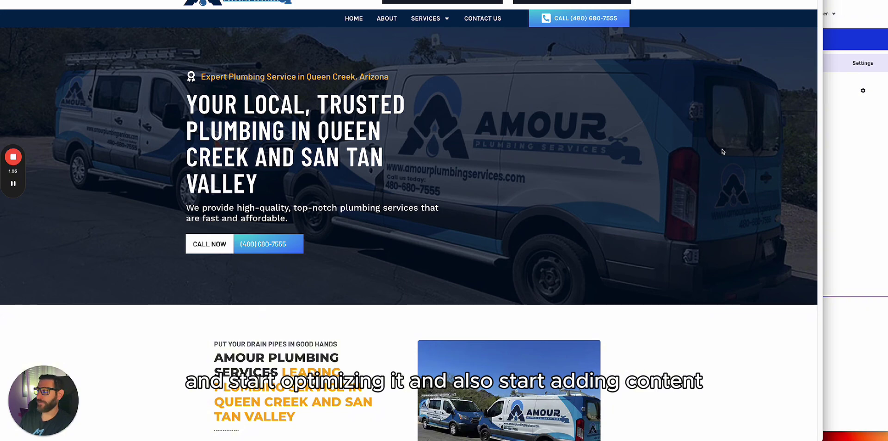
- Return to the Local Wiz locations list and open CITATIONS FINDER in a new tab
click(870, 150)
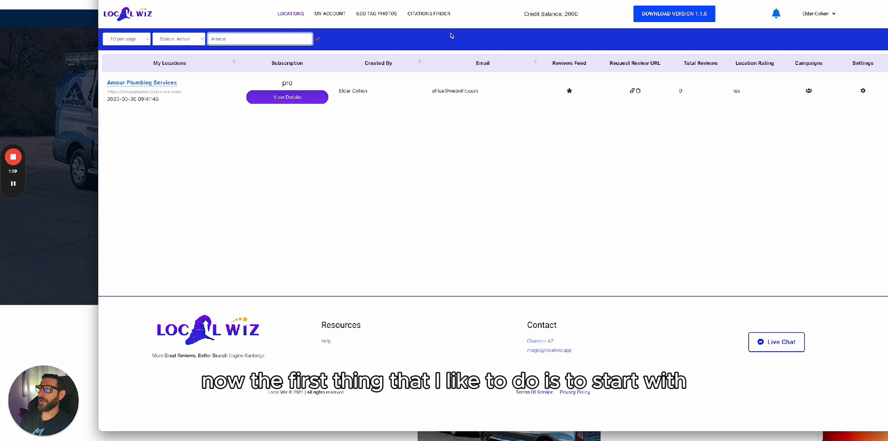
right_click(432, 14)
click(435, 18)
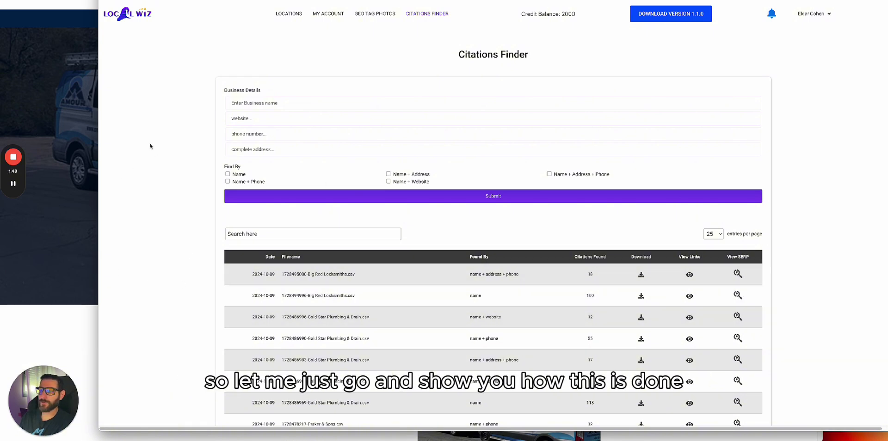
- Switch to Local Dominator's scans and open Amour Plumbing Services' Plumber keyword map
key(alt+Tab)
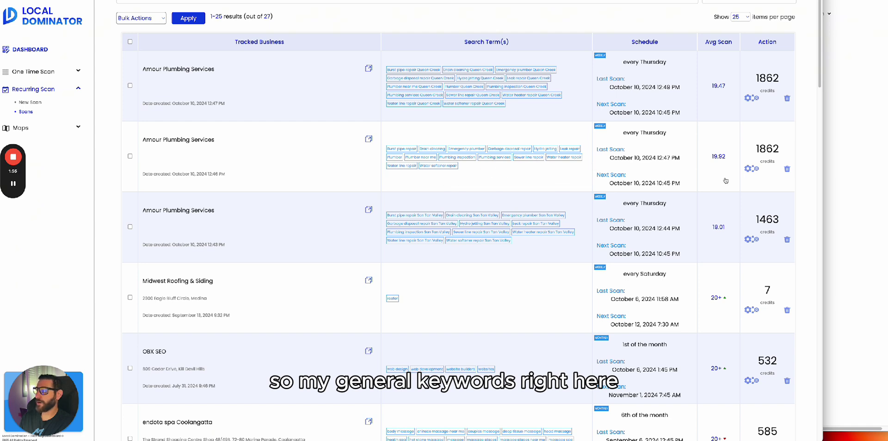
click(750, 169)
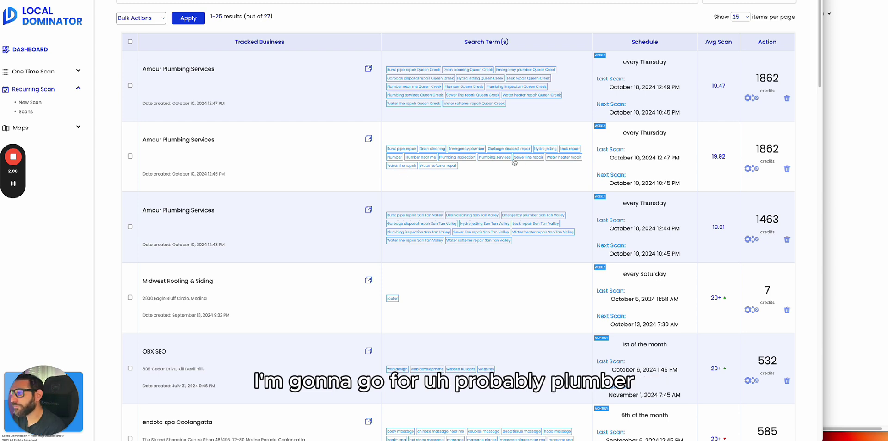
click(395, 159)
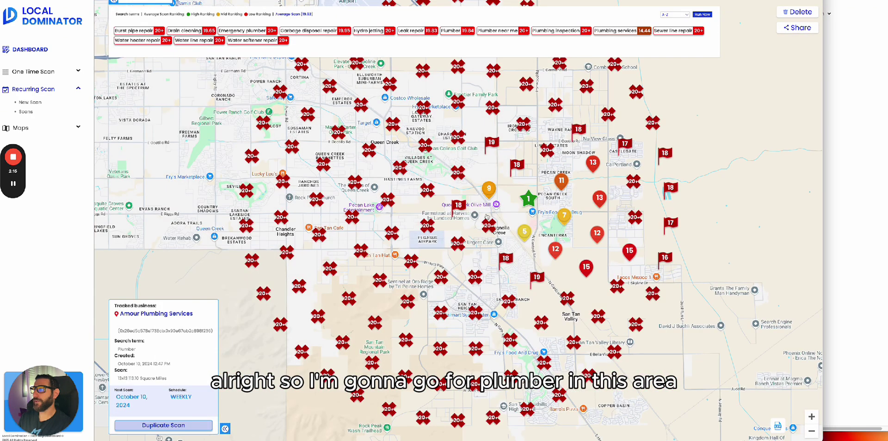
- Open the live heat-map report through the Share dialog's Dynamic URL
click(797, 28)
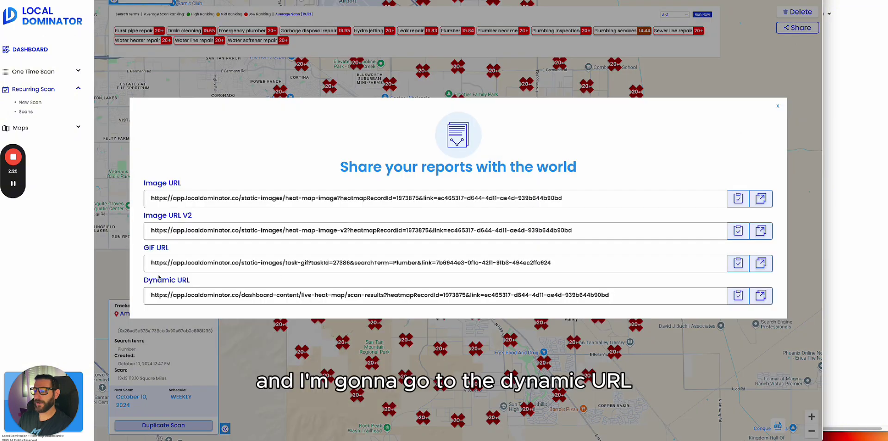
drag(153, 280, 340, 287)
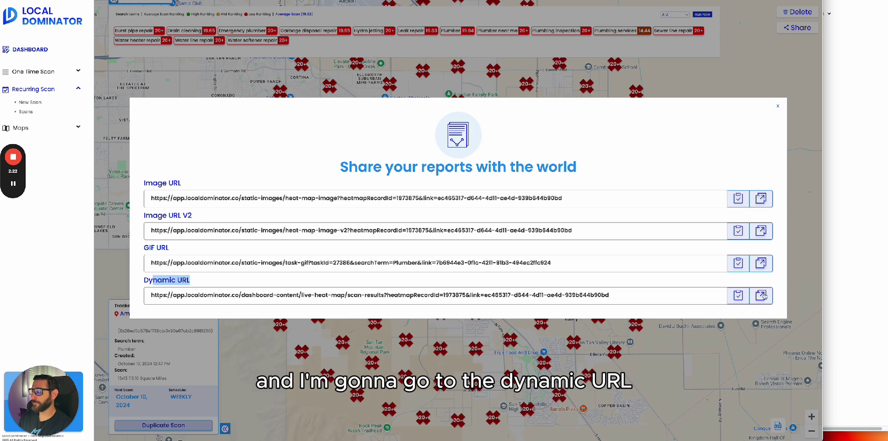
click(761, 295)
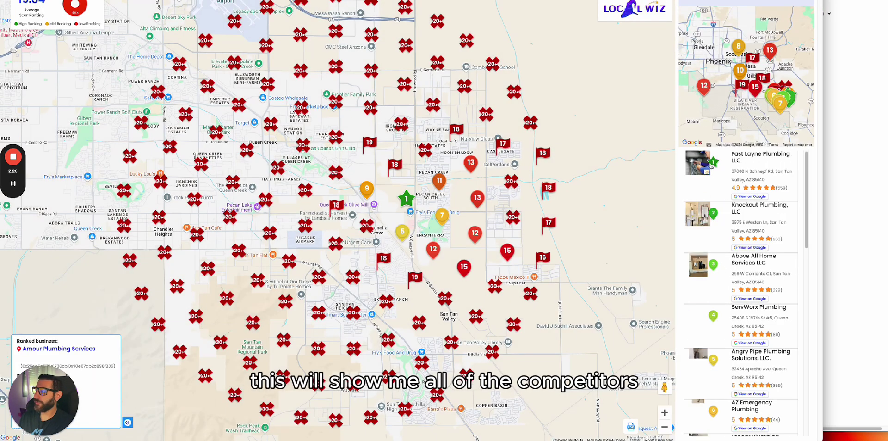
- Compare Fast Layne Plumbing and Knockout Plumbing rankings, then view Fast Layne on Google
scroll(707, 238, down, 1)
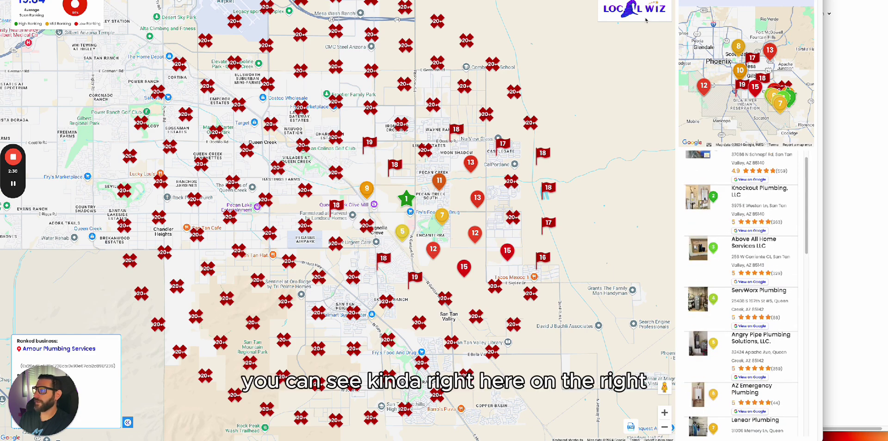
scroll(740, 323, down, 12)
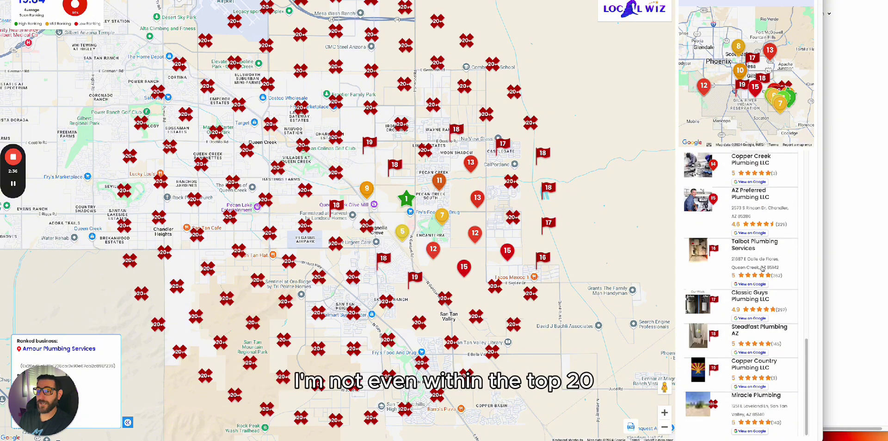
scroll(762, 268, up, 12)
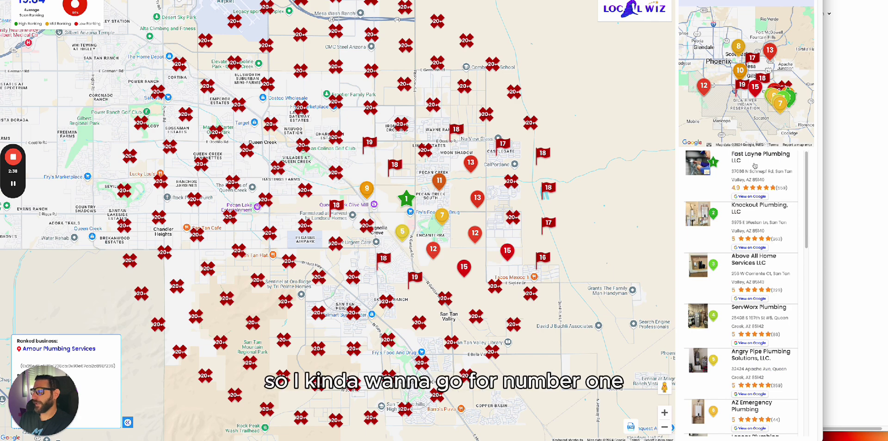
click(754, 163)
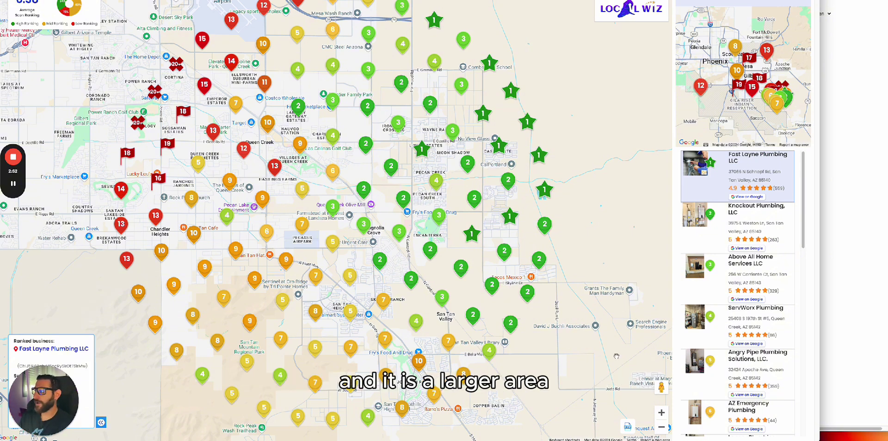
click(749, 216)
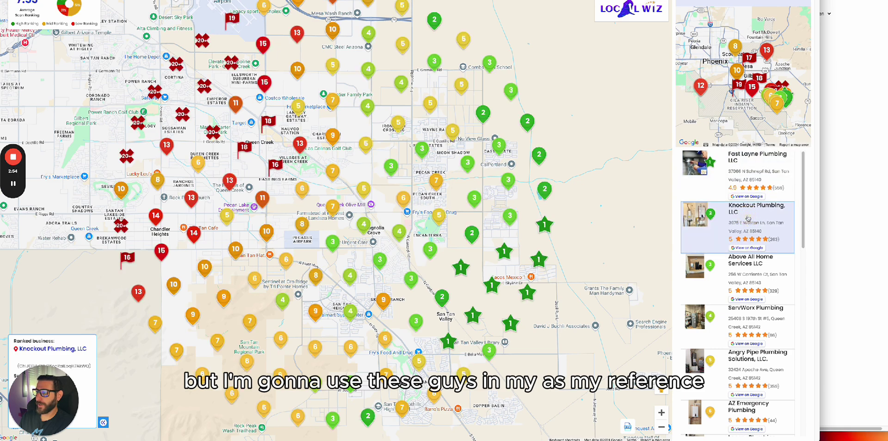
click(748, 168)
click(750, 198)
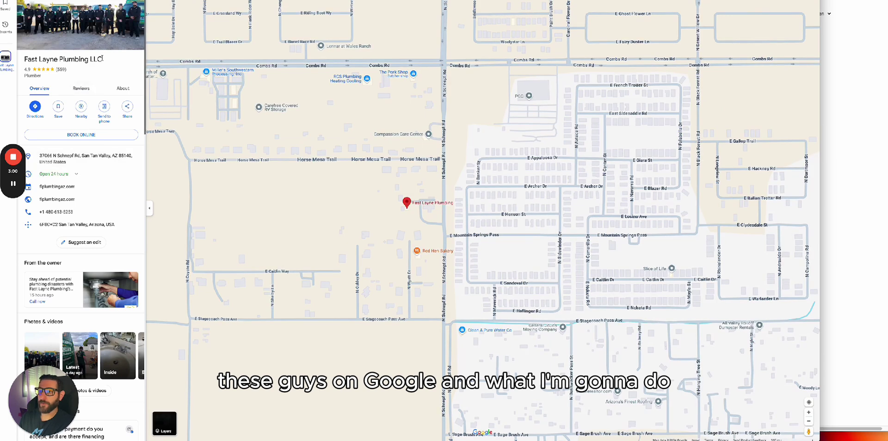
- Select Fast Layne Plumbing LLC's name on Google Maps, then return to Local Dominator's recurring scans list
drag(103, 59, 24, 58)
key(ctrl+c)
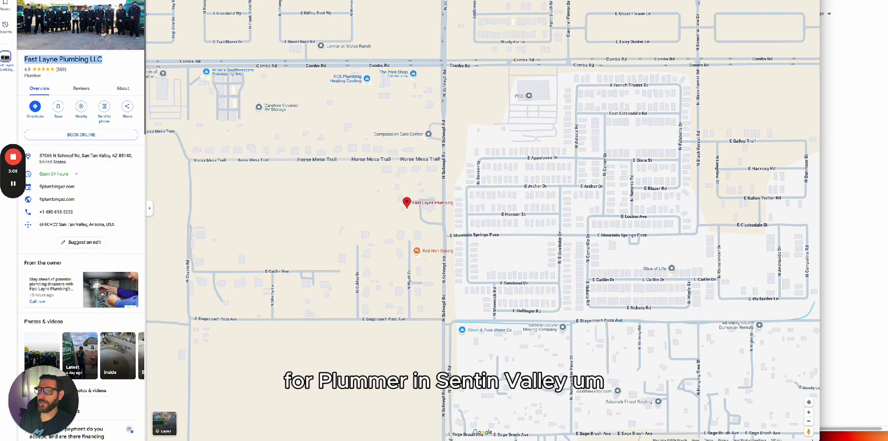
key(ctrl+Tab)
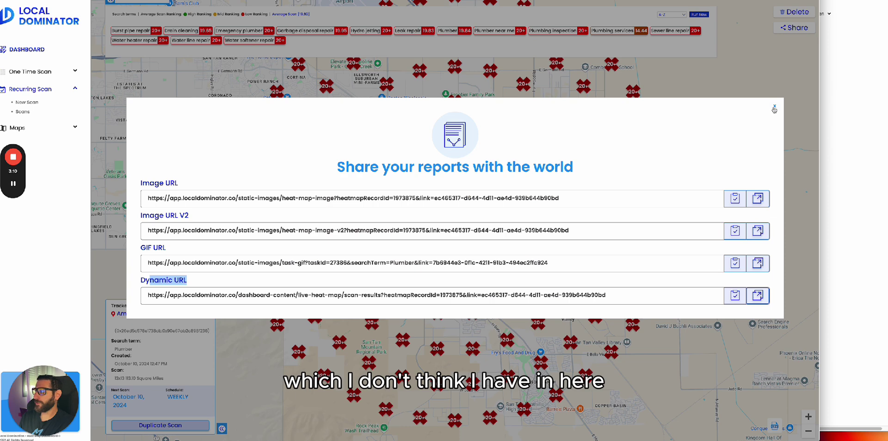
click(774, 107)
click(25, 113)
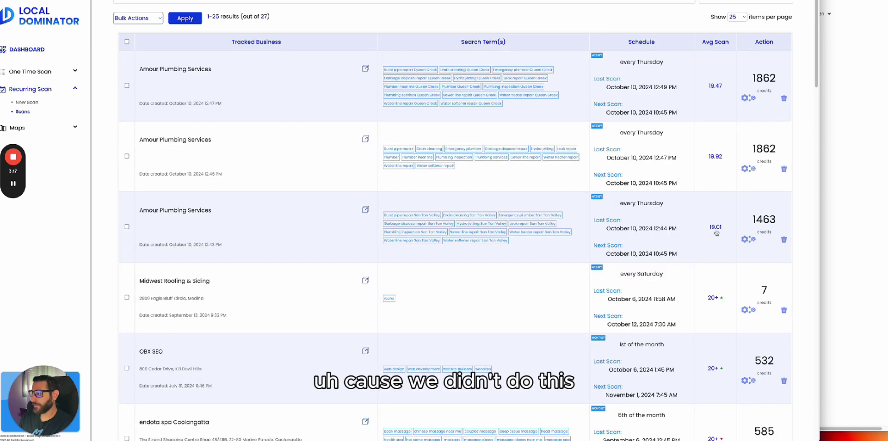
- Add a Plumber San Tan Valley keyword to the third Amour Plumbing scan and save
click(745, 240)
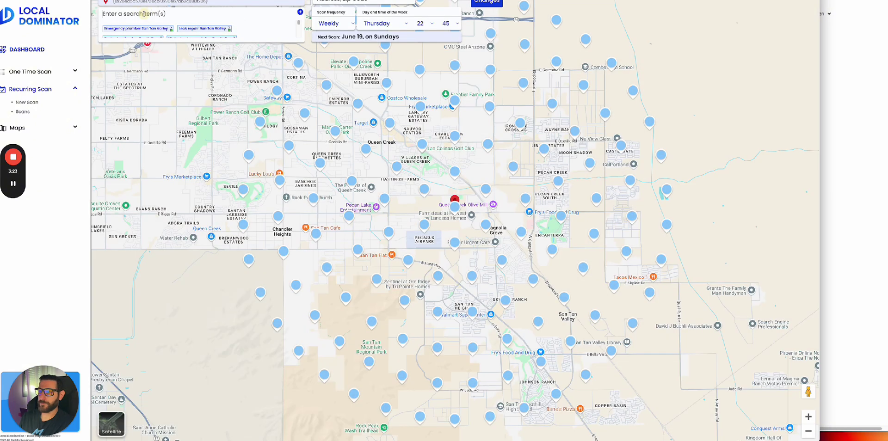
click(144, 14)
text(Plumber San Tab)
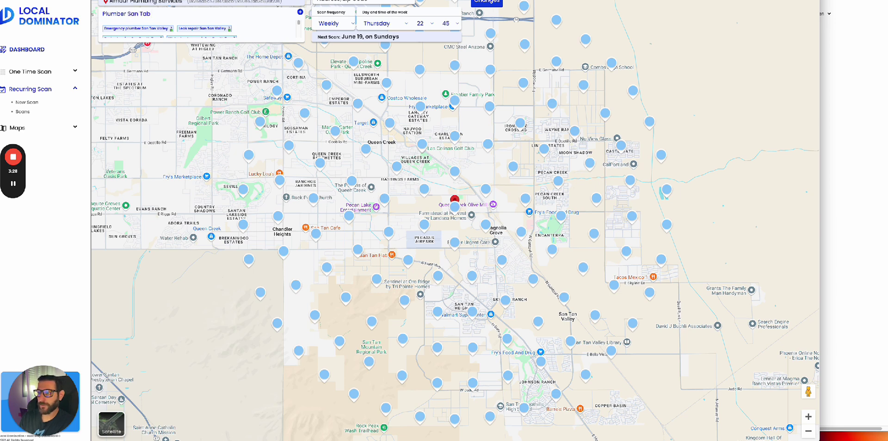
text(Valley)
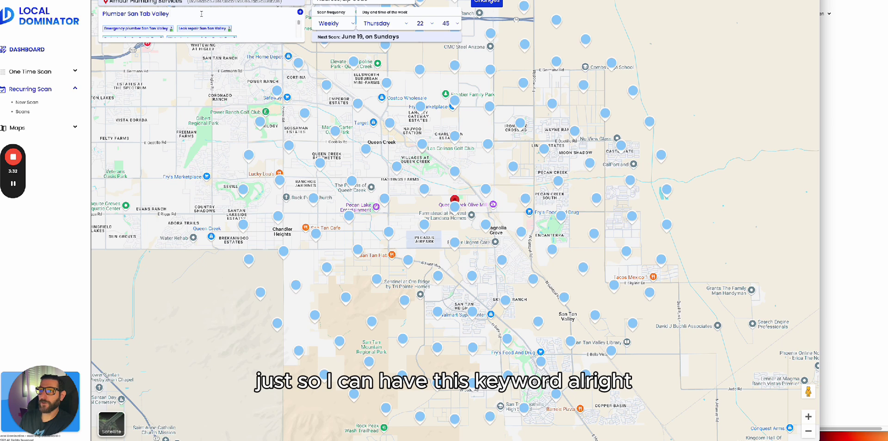
key(Return)
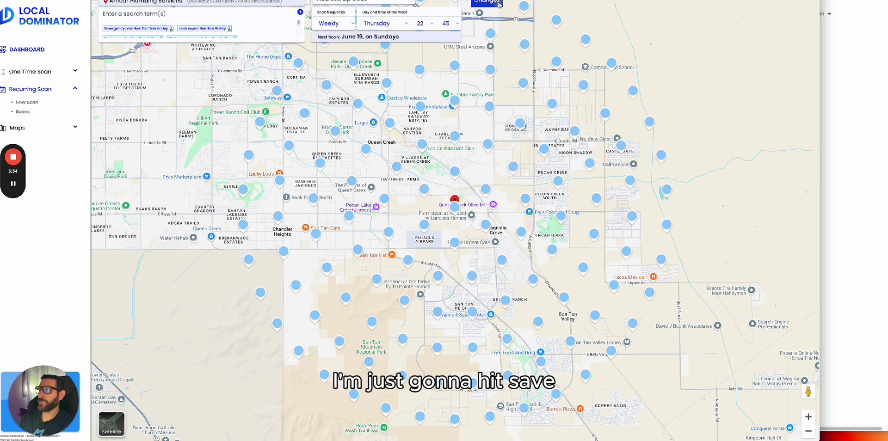
click(499, 3)
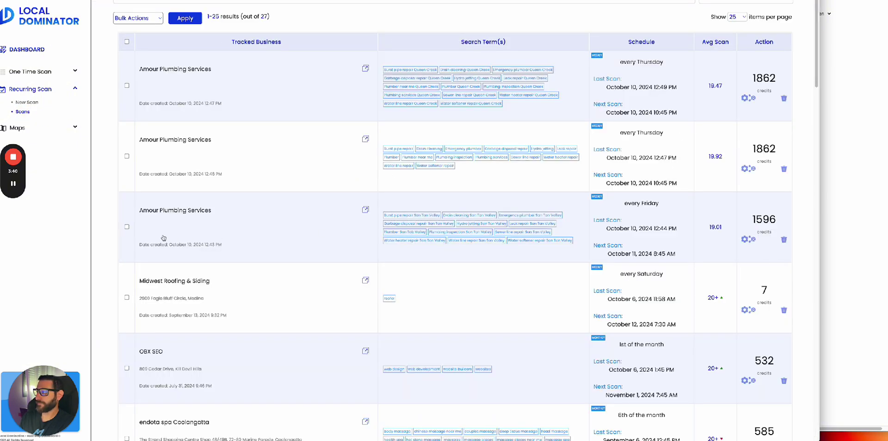
- Run a bulk scan for the third Amour Plumbing Services business and confirm it
click(127, 227)
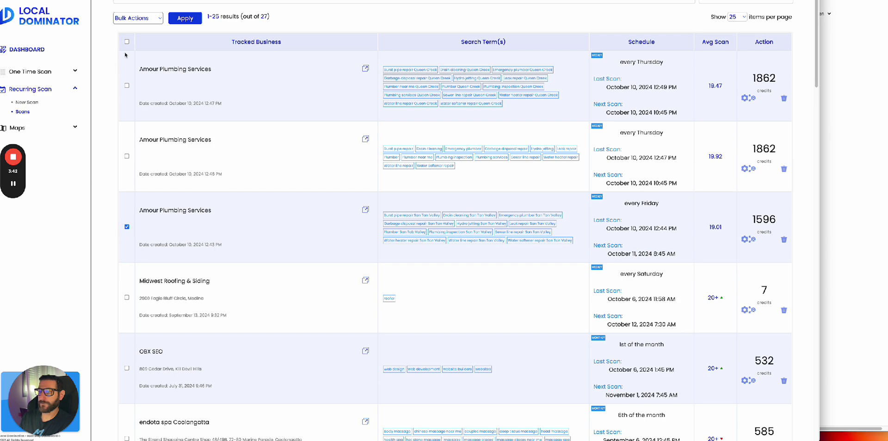
click(129, 18)
click(126, 28)
click(185, 18)
click(481, 242)
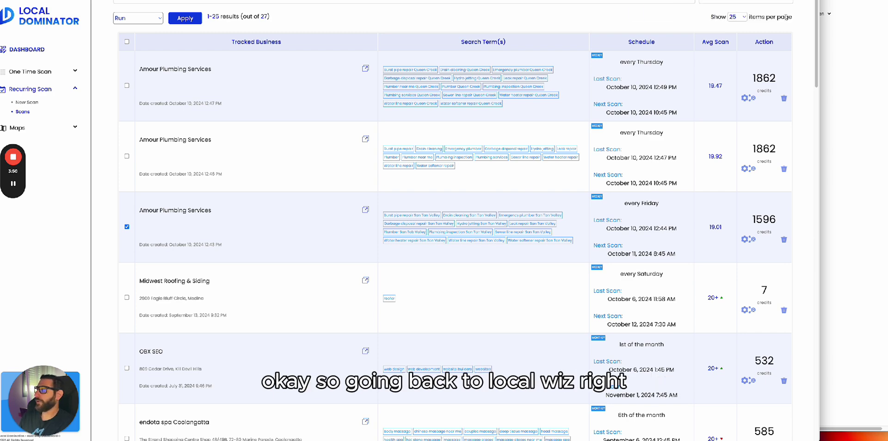
- Enter Fast Layne Plumbing LLC in Citations Finder and autofill details from the matching suggestion
key(alt+Tab)
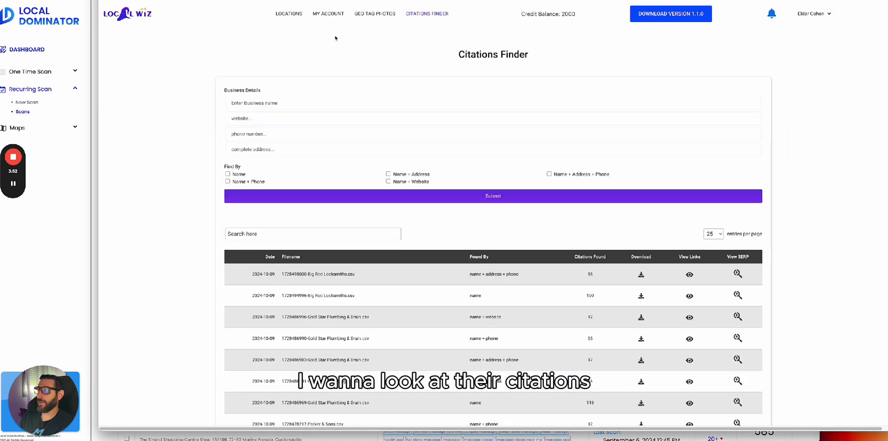
click(293, 105)
key(ctrl+v)
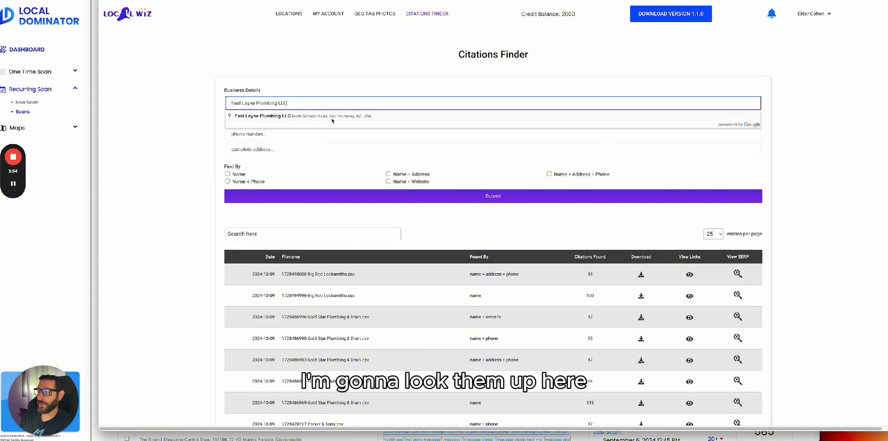
click(330, 116)
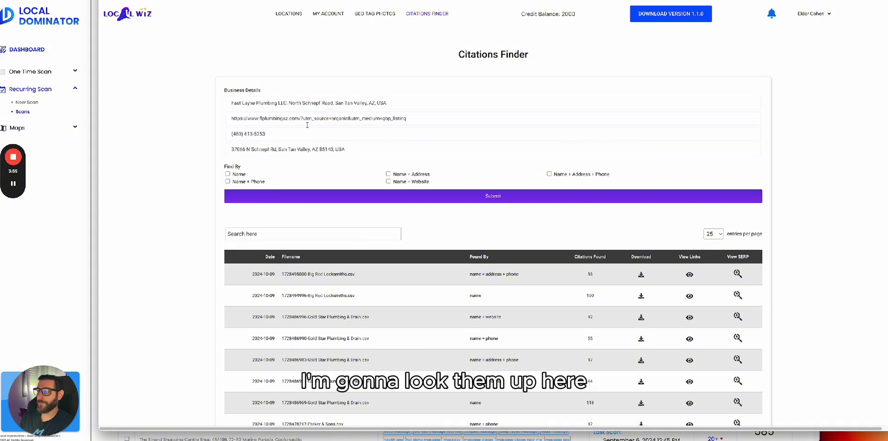
- Search by name, name + phone, name + address, and name + address + phone
click(227, 175)
click(227, 182)
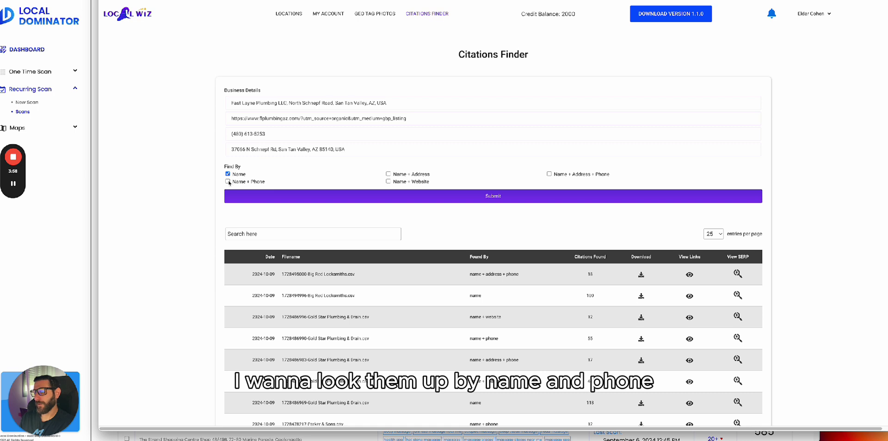
click(388, 174)
click(549, 174)
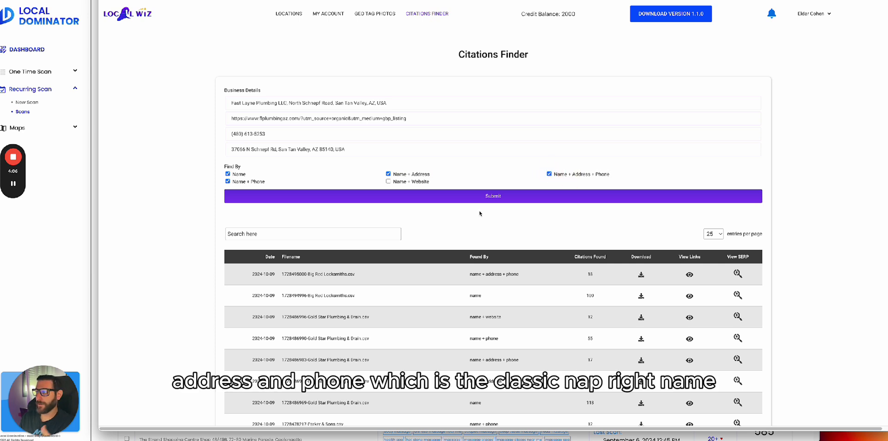
click(486, 197)
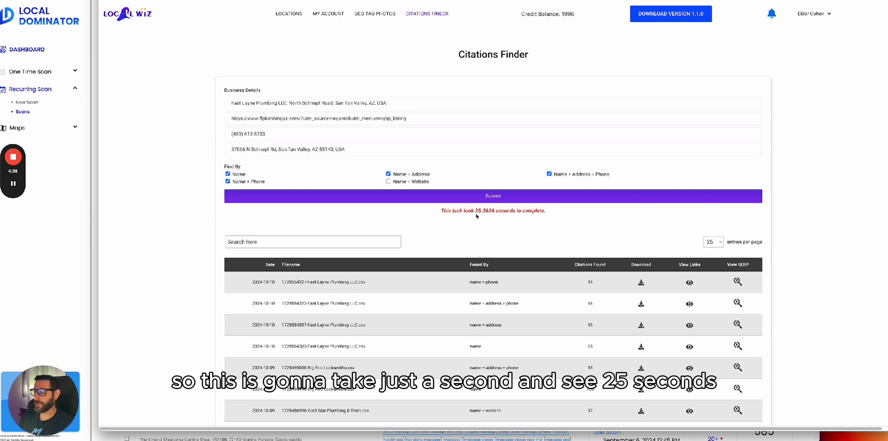
- Review the four new Fast Layne Plumbing results and open the 85 name-based citations
drag(471, 211, 486, 211)
scroll(418, 296, down, 1)
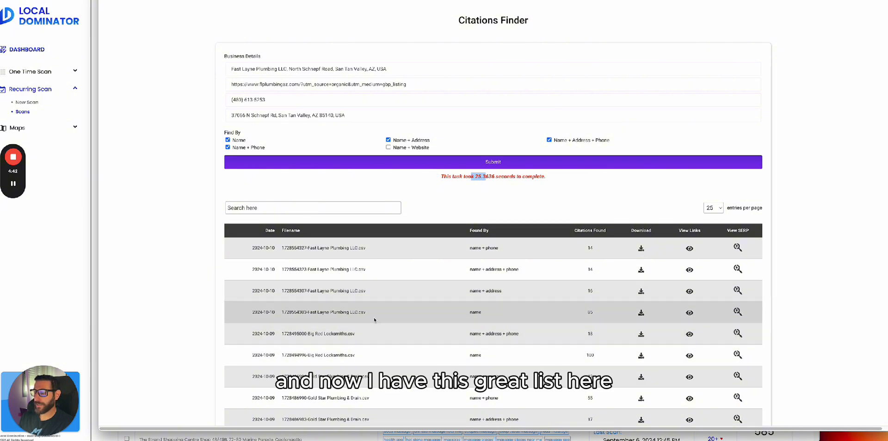
drag(363, 314, 319, 248)
click(689, 313)
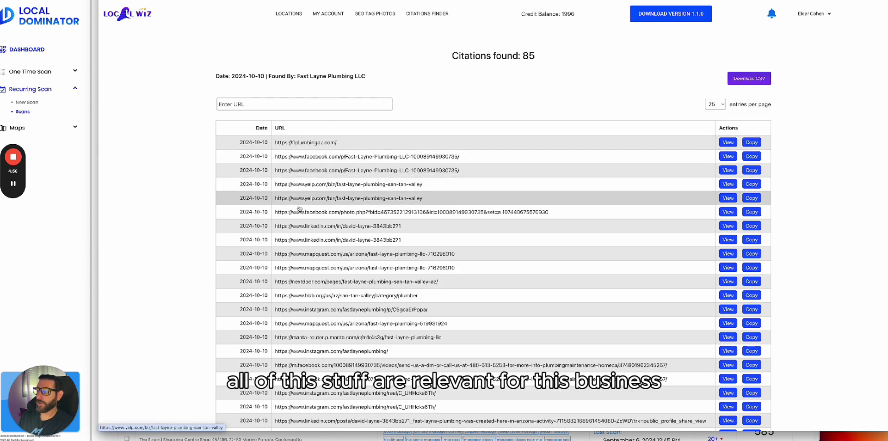
- Show 250 citations per page and open the MyHomeQuote citation
scroll(300, 278, down, 4)
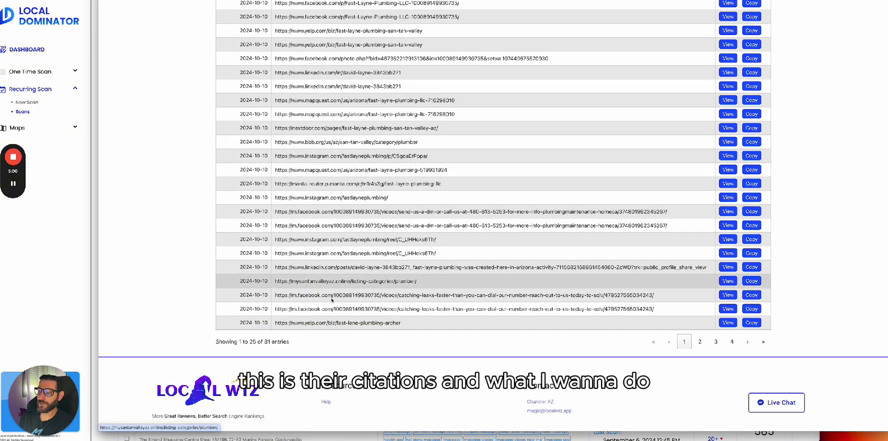
scroll(697, 345, up, 5)
click(720, 105)
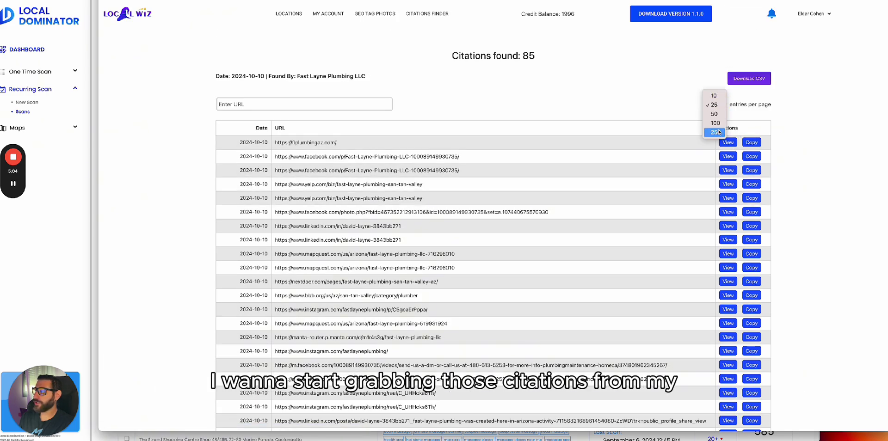
click(717, 132)
scroll(310, 268, down, 8)
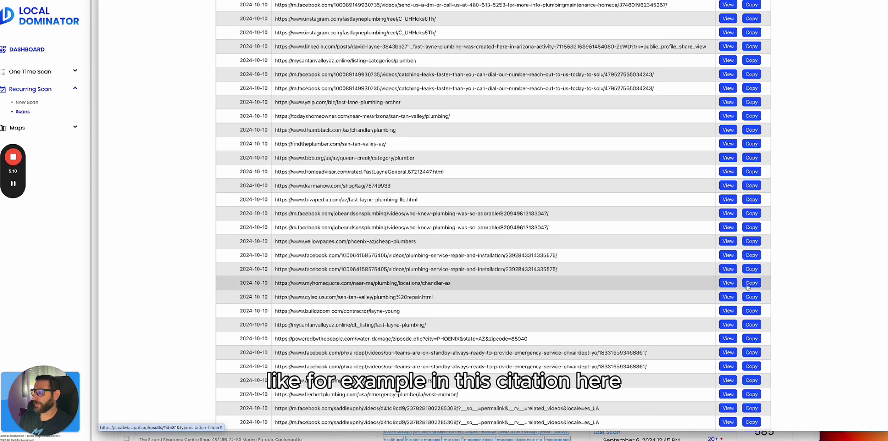
click(728, 283)
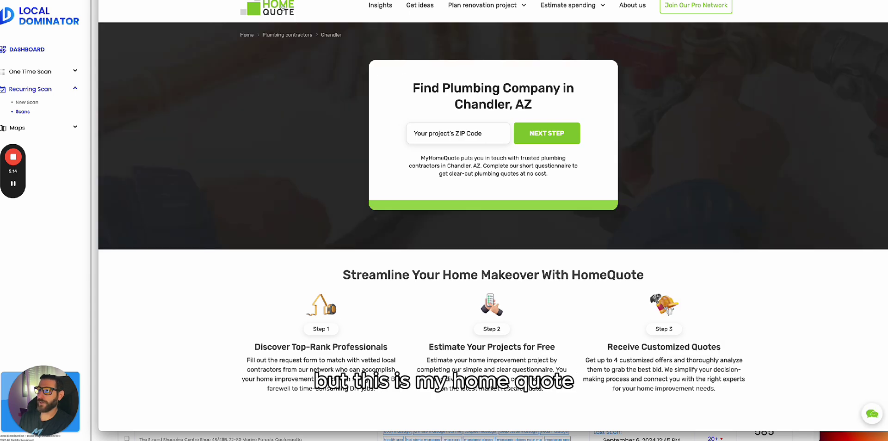
- Highlight Fast Layne Plumbing LLC in MyHomeQuote's Chandler contractor list, then return to the page top
scroll(353, 188, down, 2)
scroll(353, 188, down, 6)
scroll(381, 276, down, 2)
scroll(381, 276, down, 10)
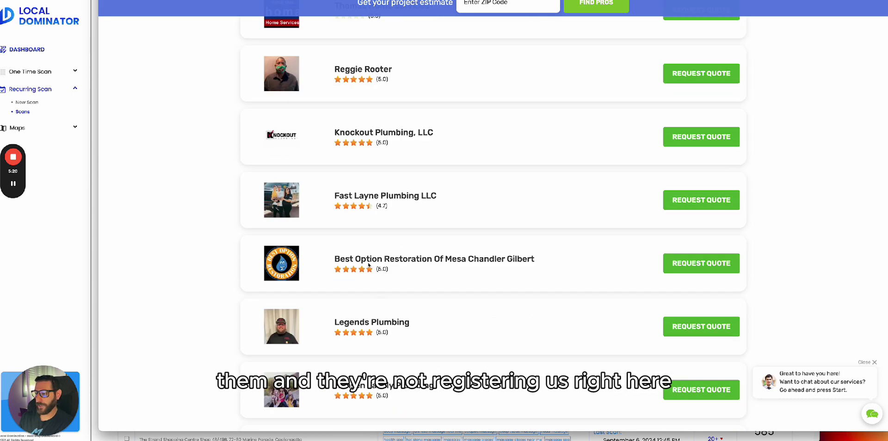
drag(333, 195, 444, 194)
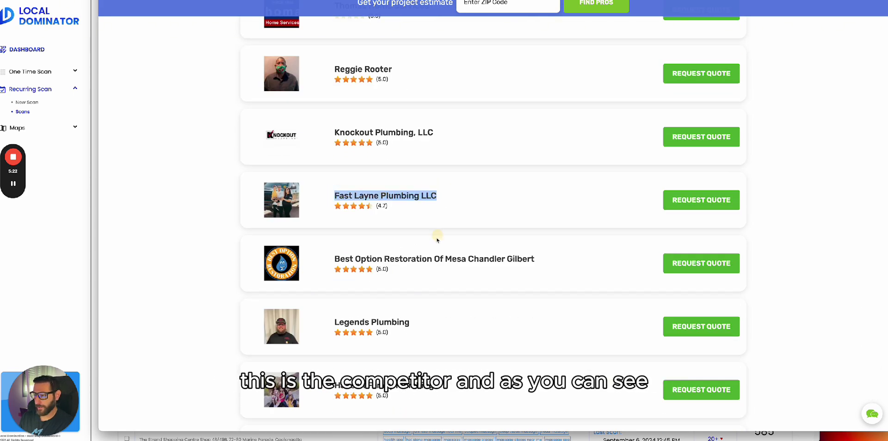
scroll(437, 240, down, 12)
scroll(424, 215, up, 4)
scroll(424, 215, up, 20)
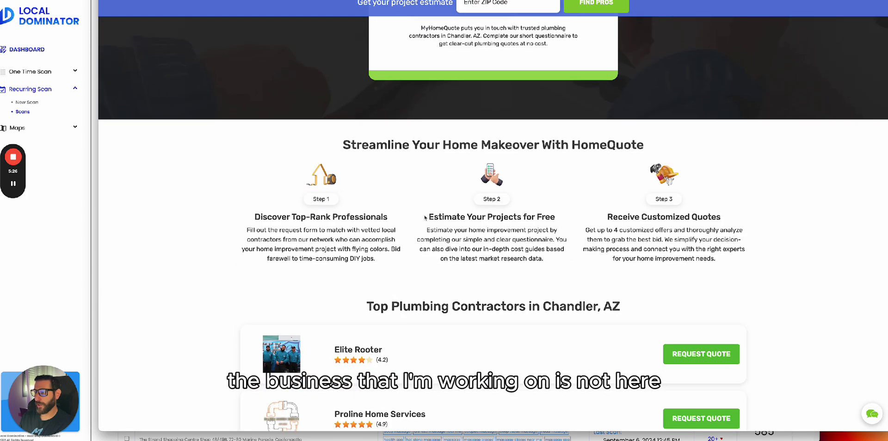
scroll(425, 218, up, 3)
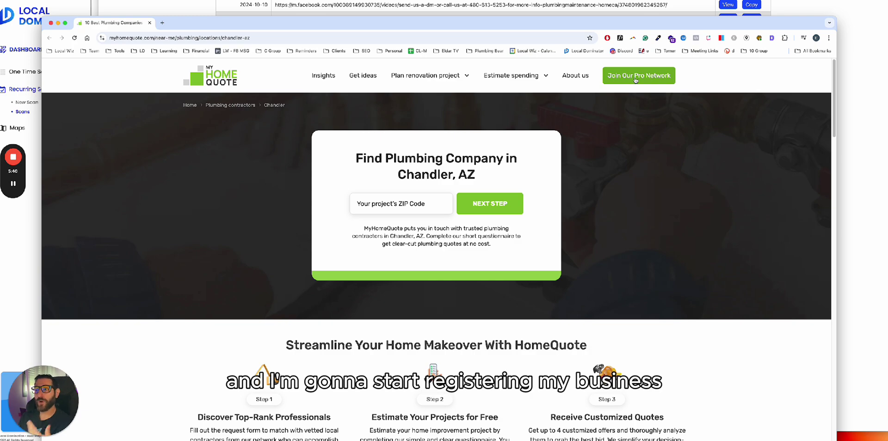
- Close MyHomeQuote and return to the Fast Layne results with 11, 14, 15 and 85 citations
click(51, 24)
scroll(457, 118, up, 10)
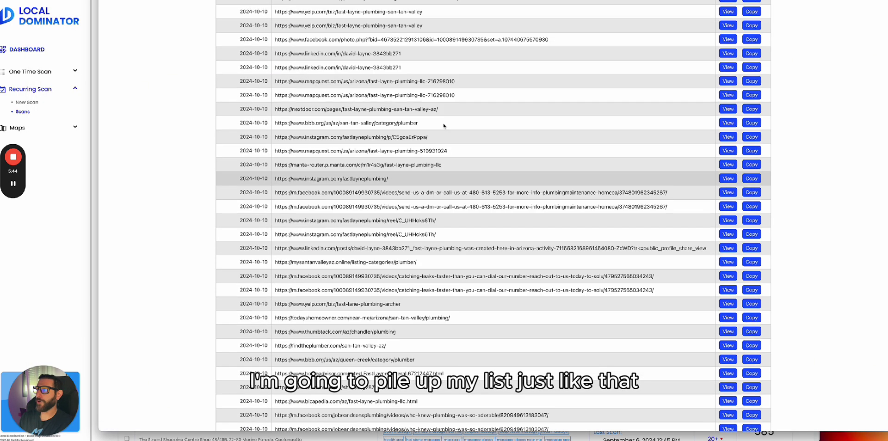
scroll(457, 118, up, 1)
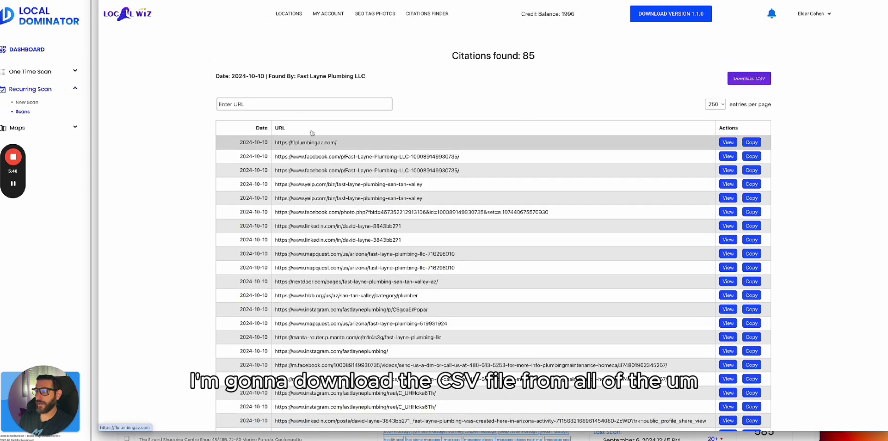
click(426, 21)
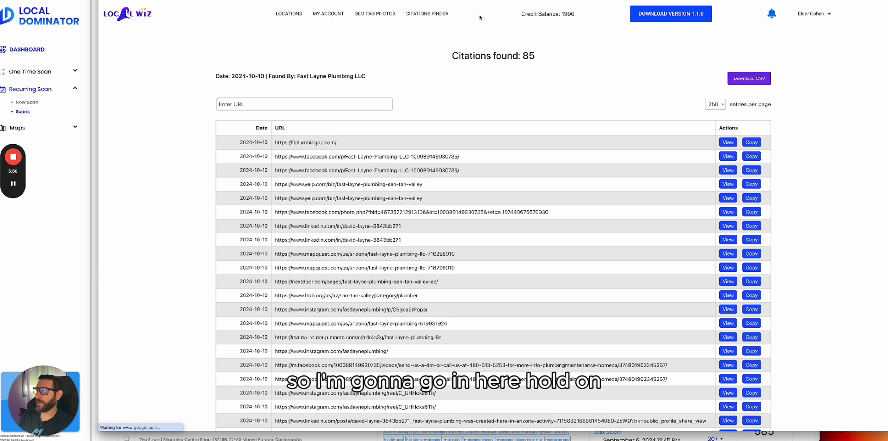
click(426, 21)
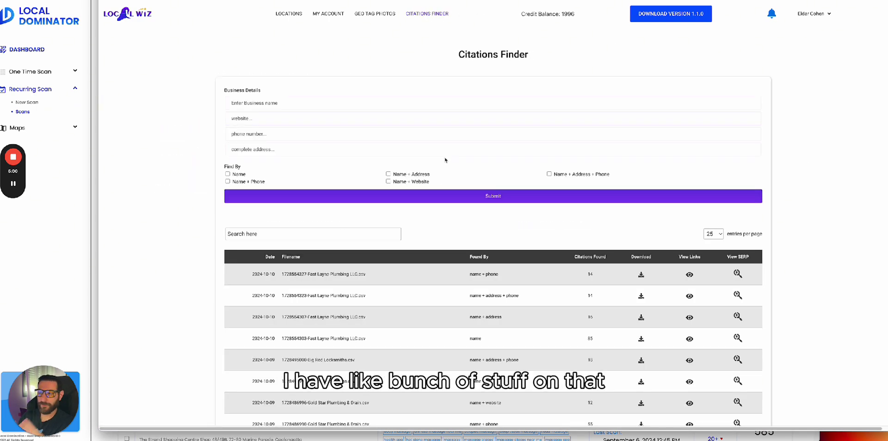
scroll(519, 288, down, 1)
drag(519, 329, 475, 250)
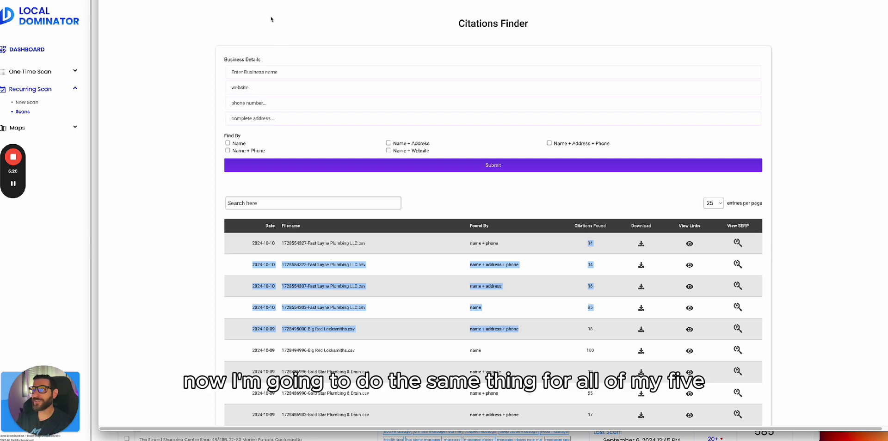
- Compare Knockout Plumbing's and Above All Home Services' rankings on the Local Wiz competitor map
click(23, 141)
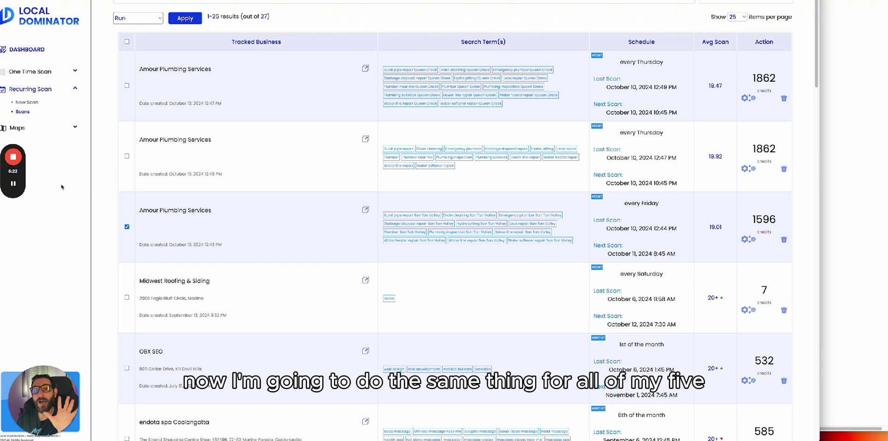
key(alt+Tab)
click(757, 217)
click(753, 276)
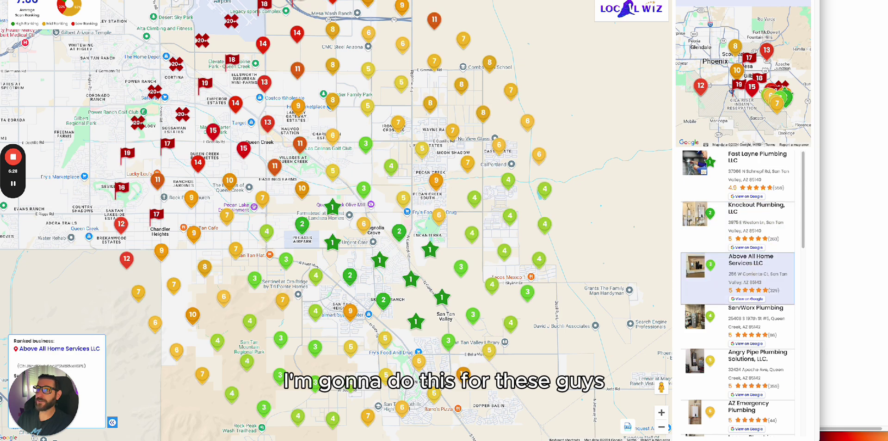
- Review the San Tan Valley Amour Plumbing scan report, then return to the recurring scans list
key(alt+Tab)
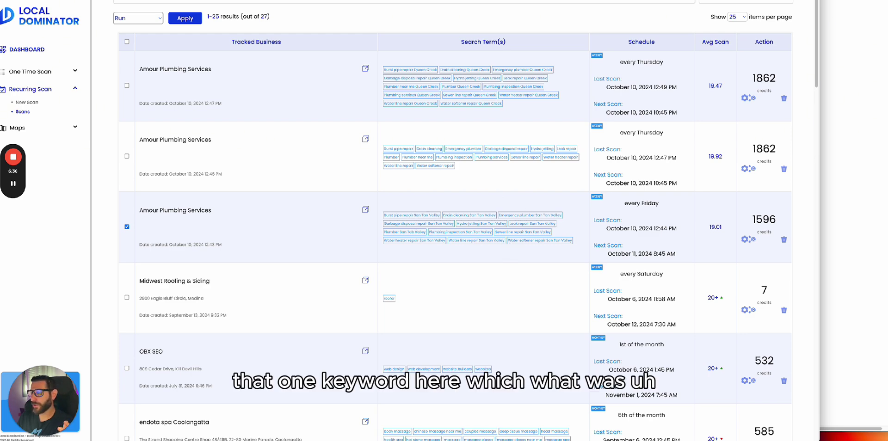
click(365, 209)
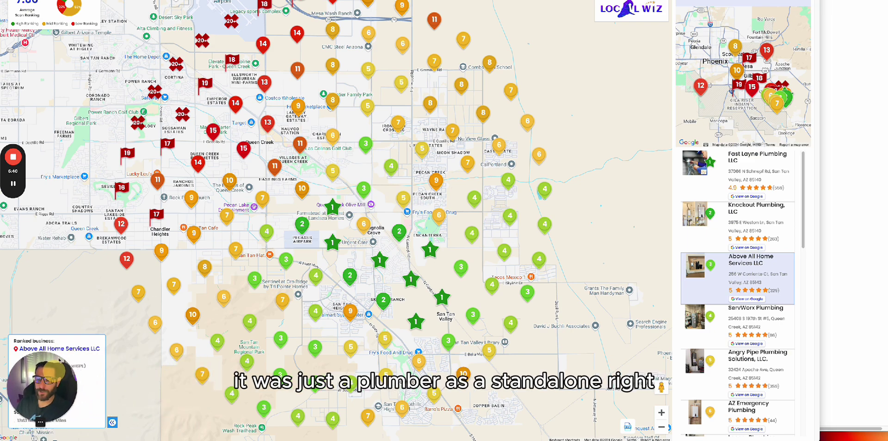
key(ctrl+w)
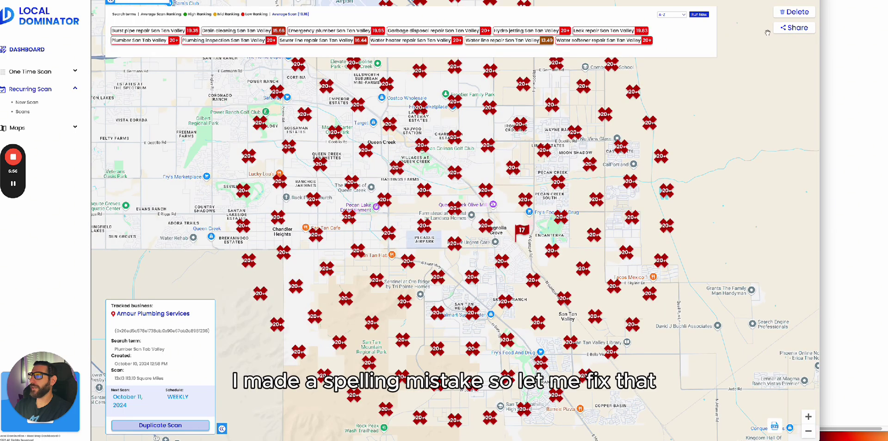
click(23, 112)
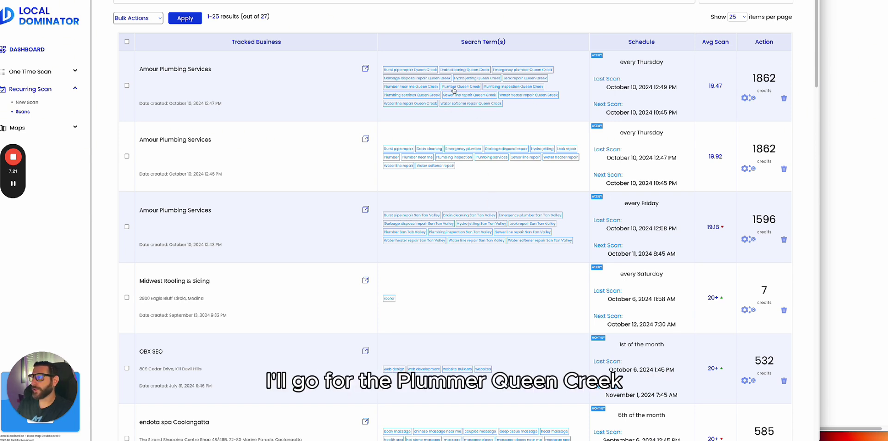
- Open the Plumber Queen Creek report and switch the map from Fast Layne Plumbing to Talbot Plumbing Services
click(453, 87)
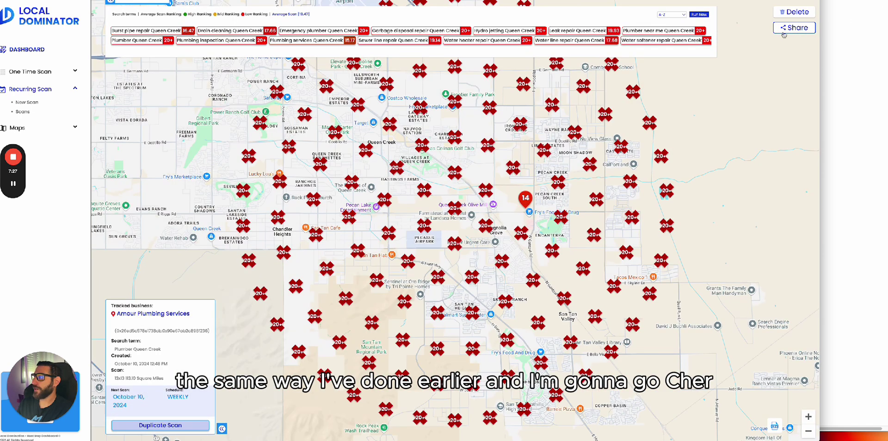
click(791, 27)
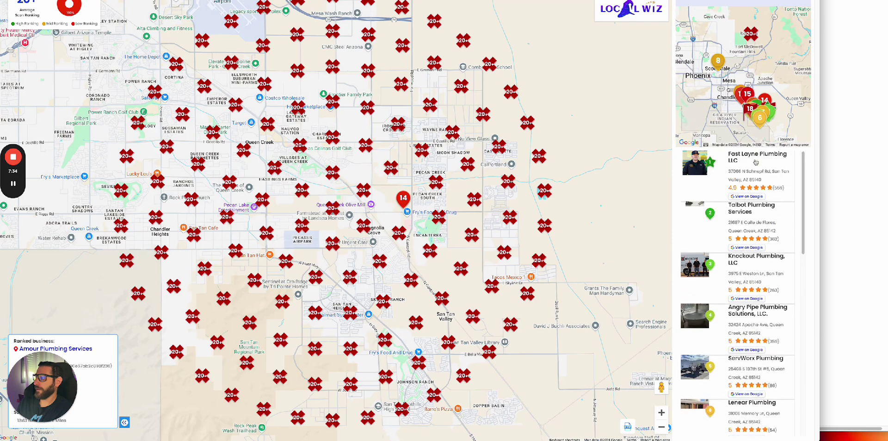
click(756, 162)
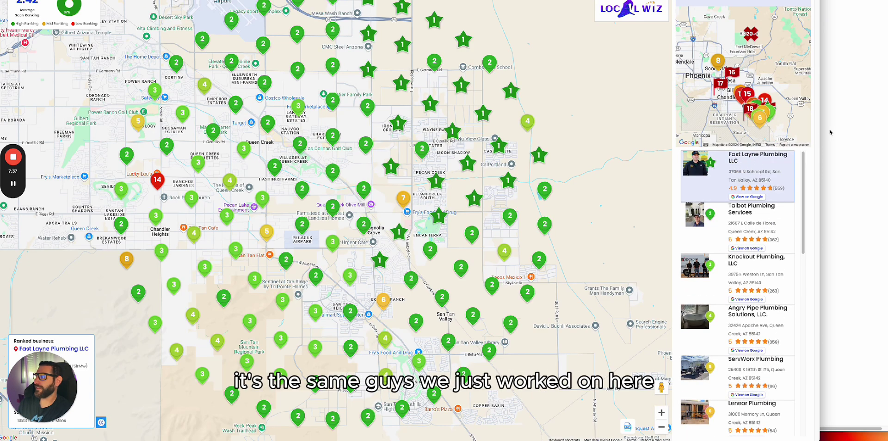
key(alt+Tab)
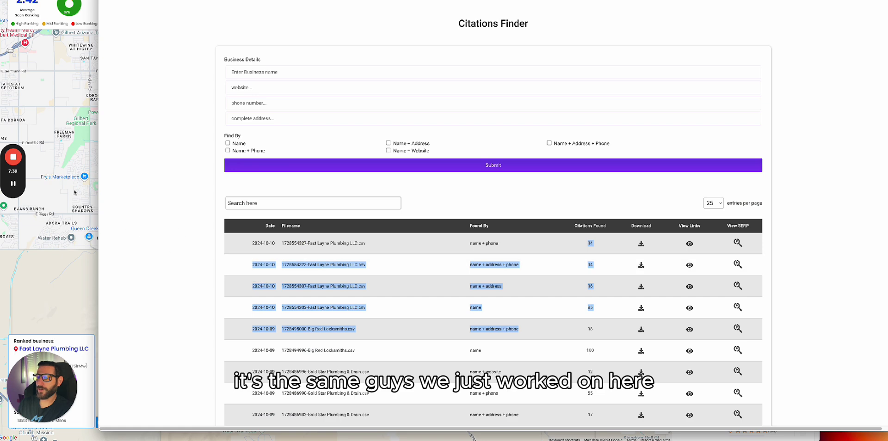
click(73, 193)
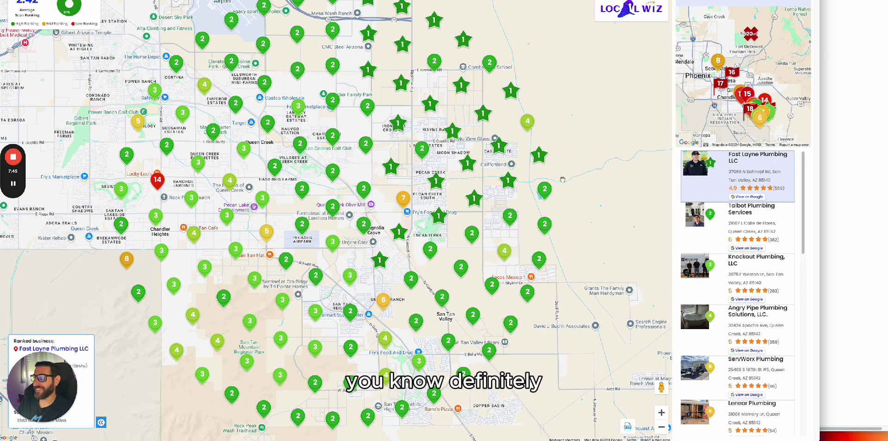
click(756, 222)
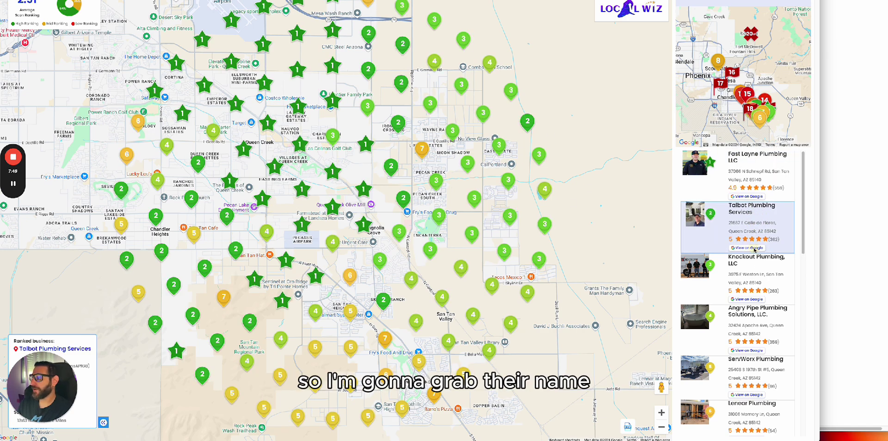
- Copy Talbot Plumbing Services' name from its Google listing into Citations Finder and pick the matching place
click(748, 248)
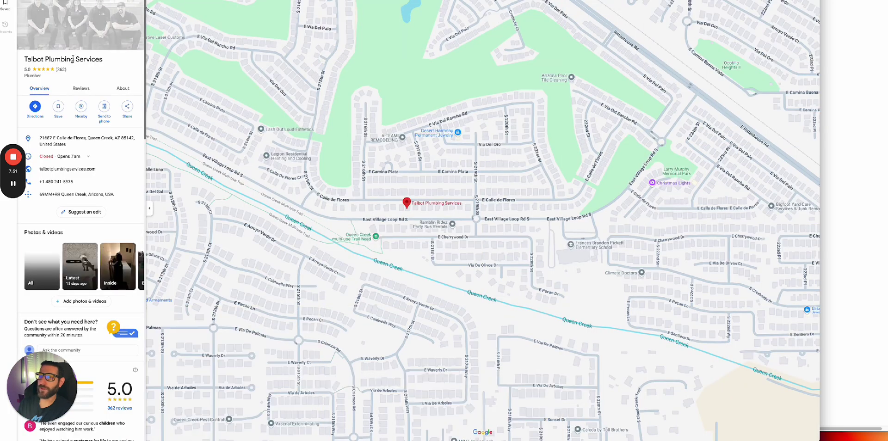
drag(102, 59, 21, 60)
key(ctrl+c)
click(843, 79)
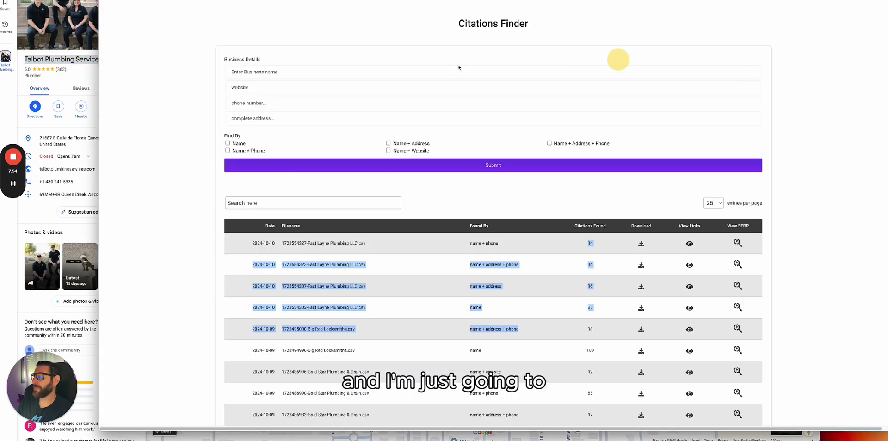
click(298, 72)
key(ctrl+v)
click(355, 87)
- Search by Name, Name + Address, Name + Address + Phone and Name + Phone, then submit
click(228, 143)
click(388, 144)
click(549, 144)
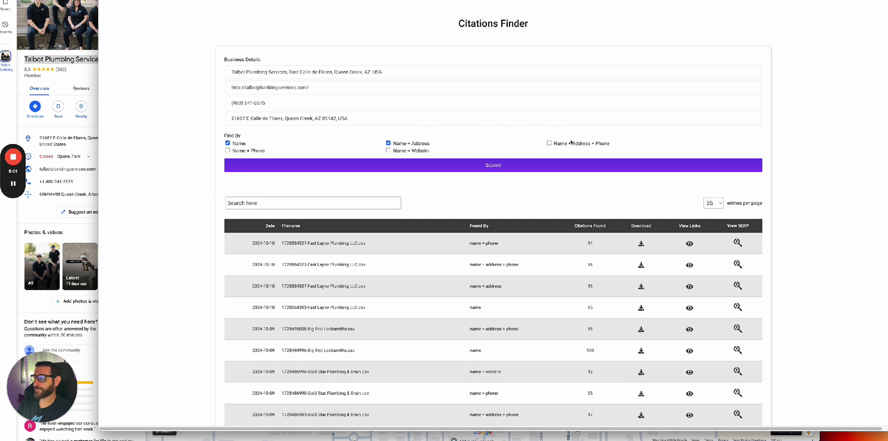
click(227, 151)
click(310, 166)
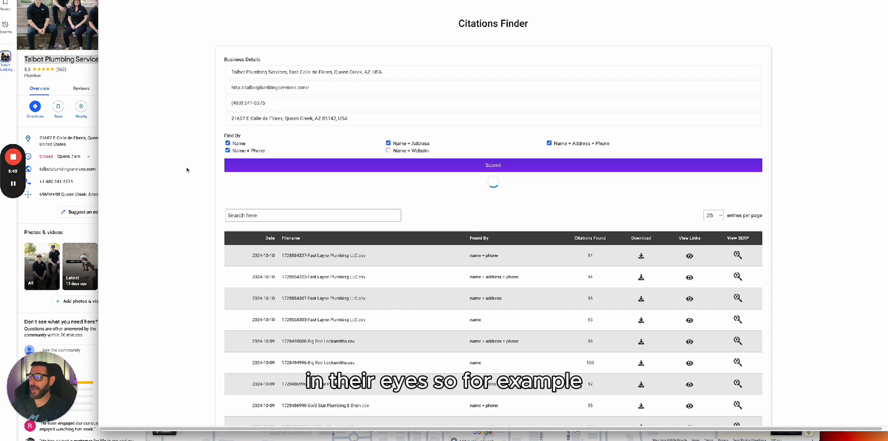
- Scroll through Google's results for the Fast Layne Plumbing LLC name search, then return to Citations Finder
click(738, 319)
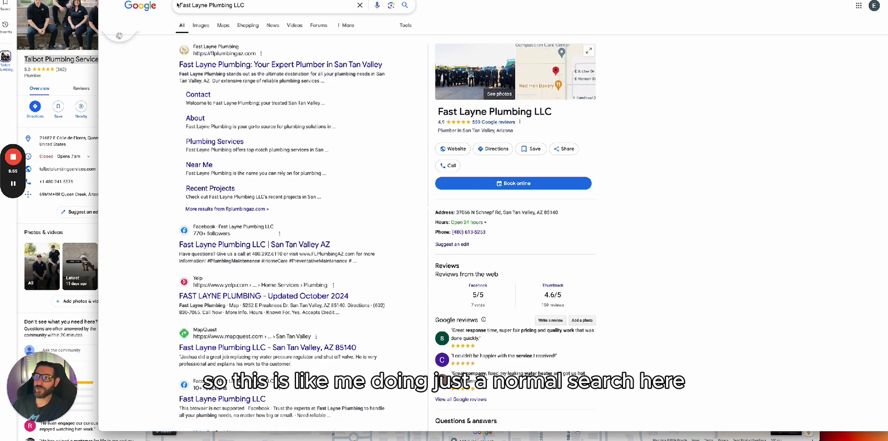
scroll(250, 209, down, 4)
scroll(250, 208, down, 5)
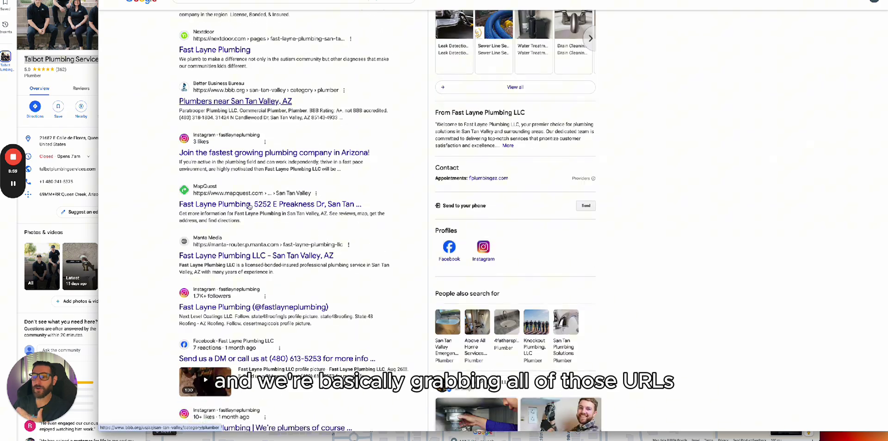
scroll(249, 206, down, 14)
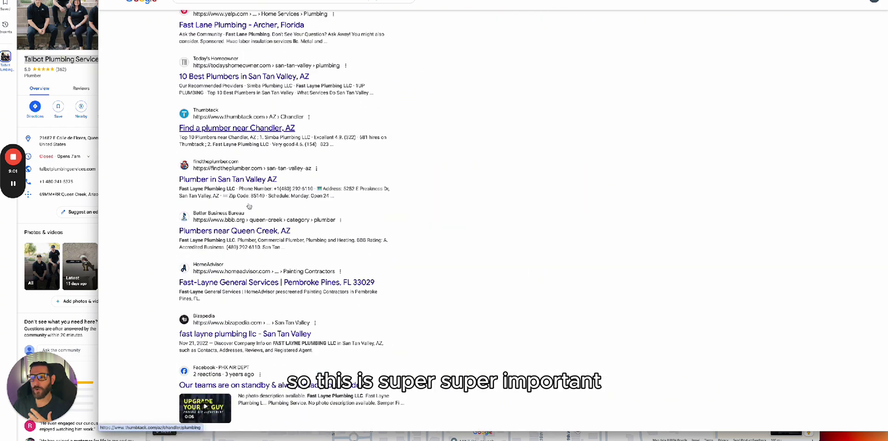
scroll(250, 206, down, 8)
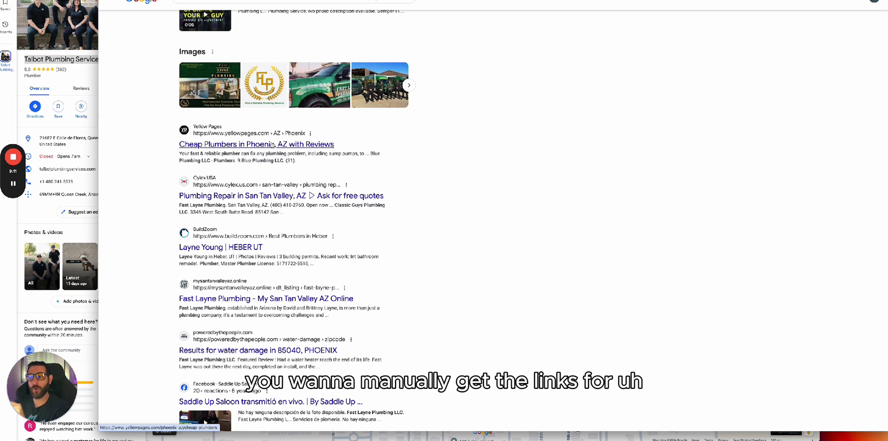
key(ctrl+Tab)
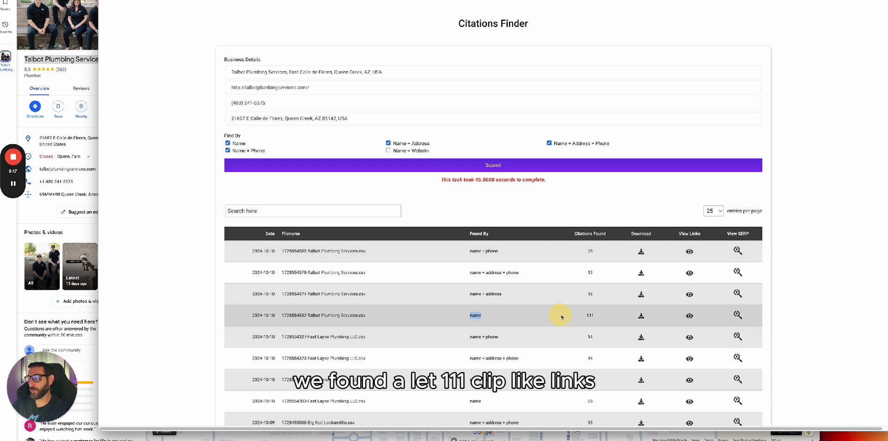
- Mark the 111 in the Citations Found column of Talbot Plumbing Services' name-only row
double_click(598, 318)
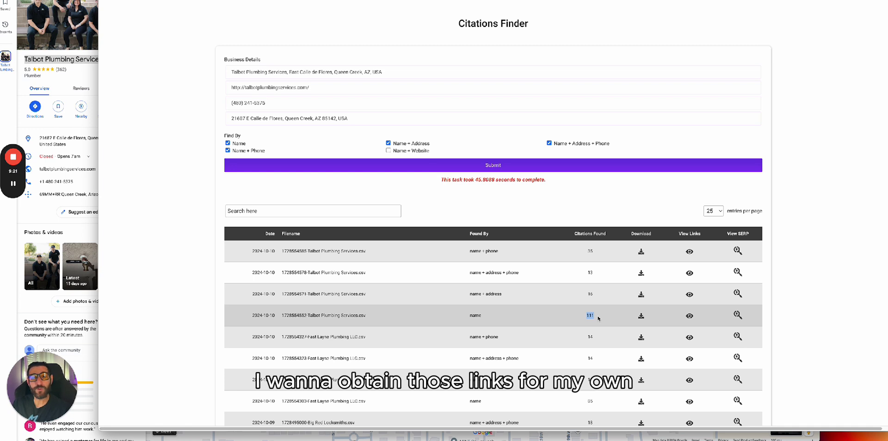